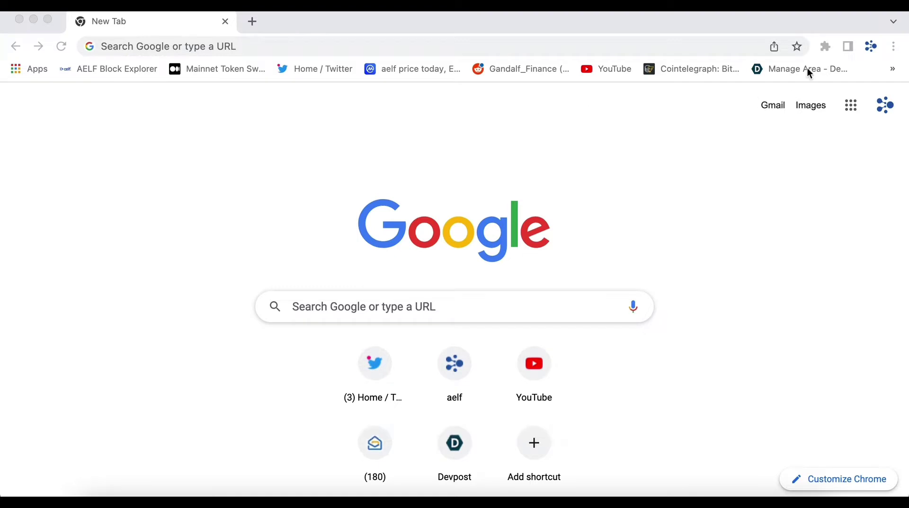
- Unlock the Night ELF extension wallet by entering its password
click(825, 47)
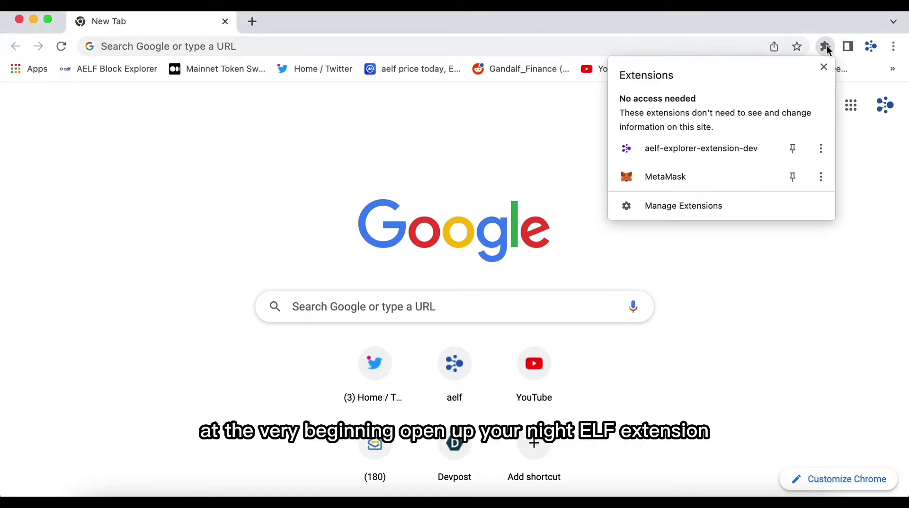
click(700, 149)
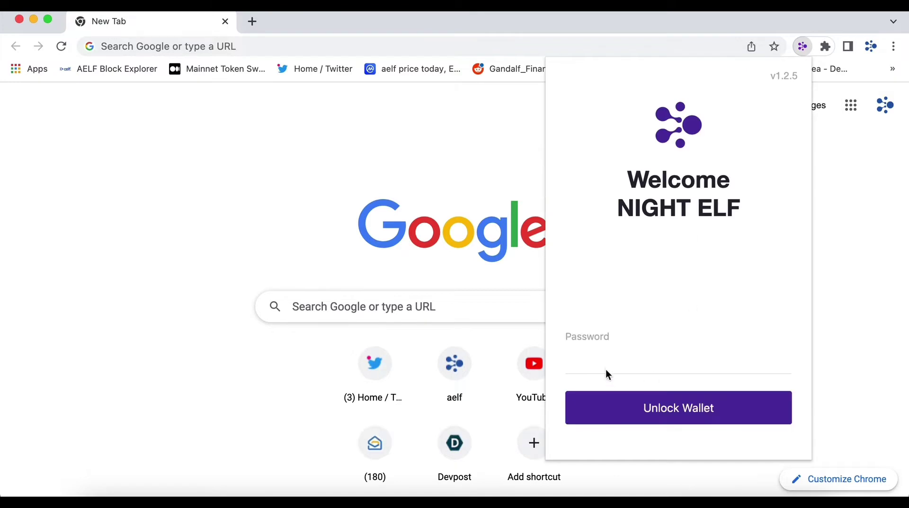
text(••••••••••••)
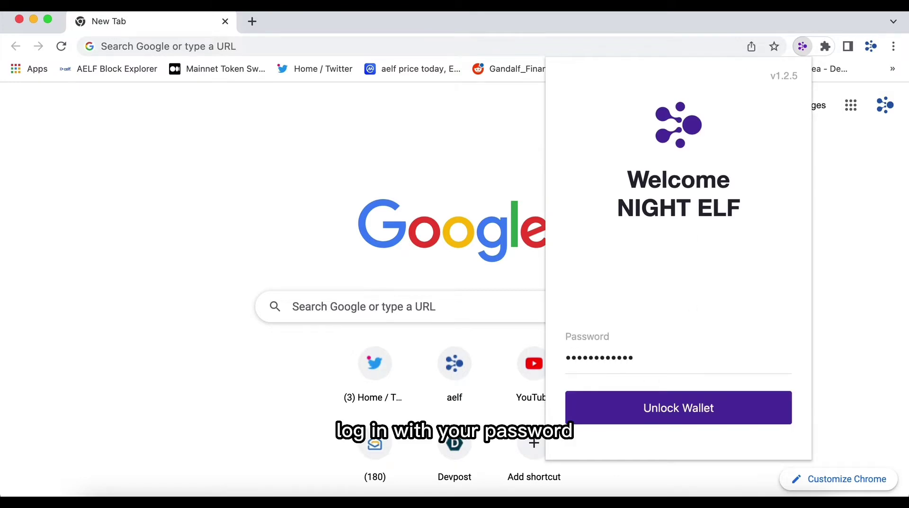
click(660, 411)
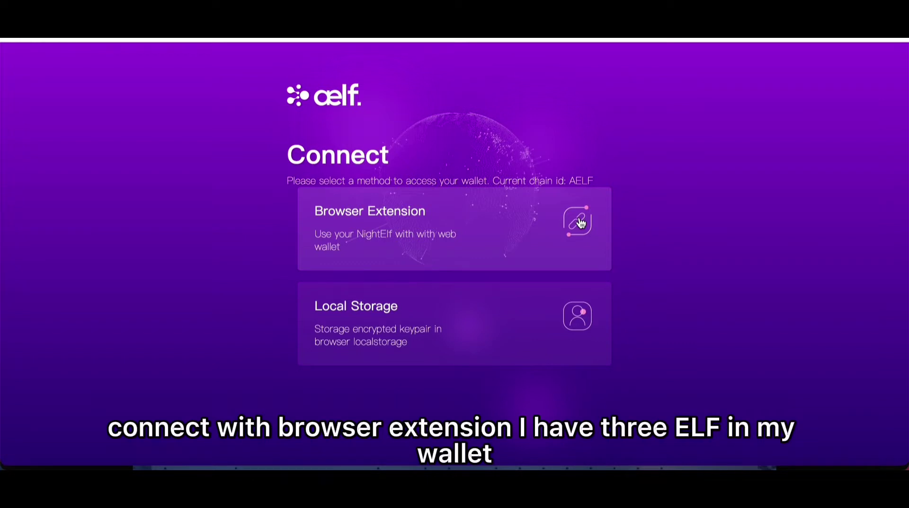
- Connect through the browser extension and switch the wallet to the tDVV side chain
click(580, 222)
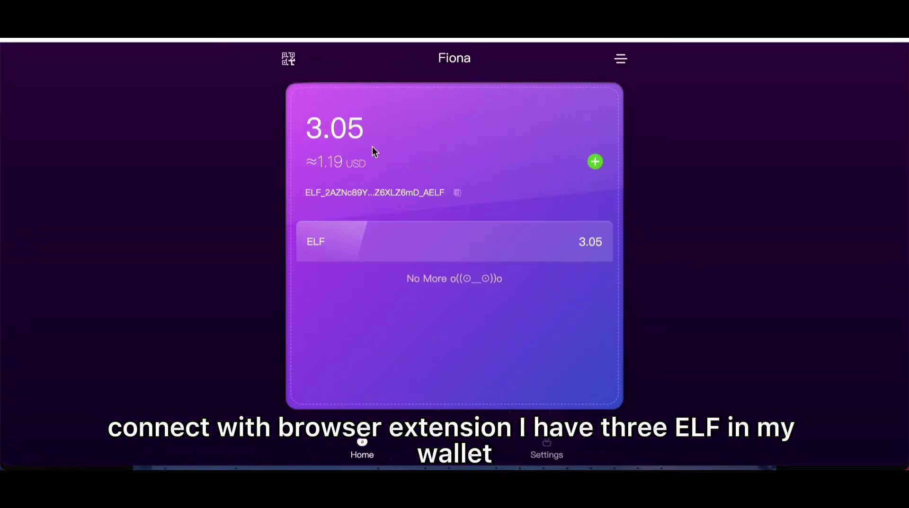
click(547, 452)
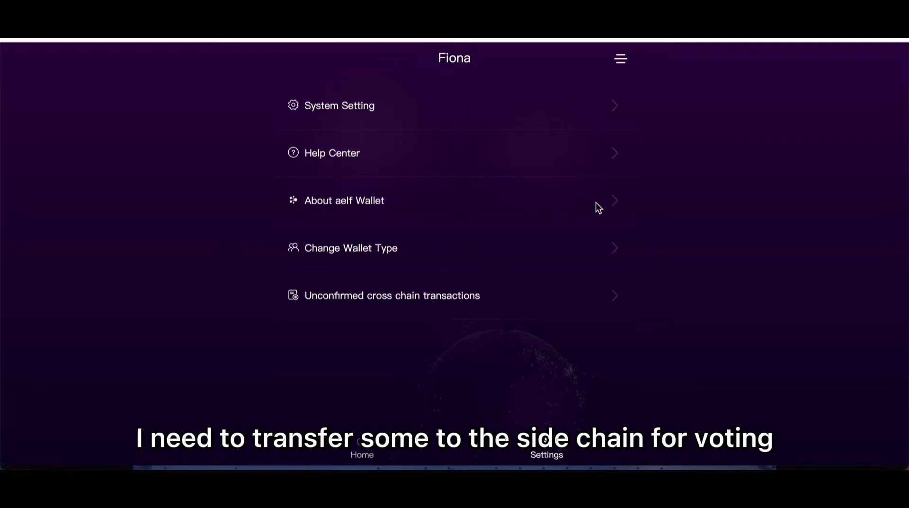
click(607, 107)
click(611, 193)
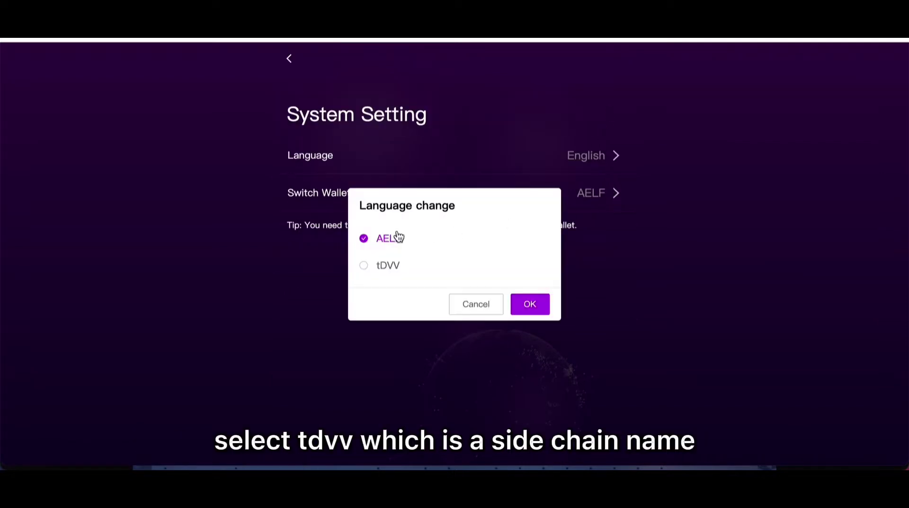
click(380, 268)
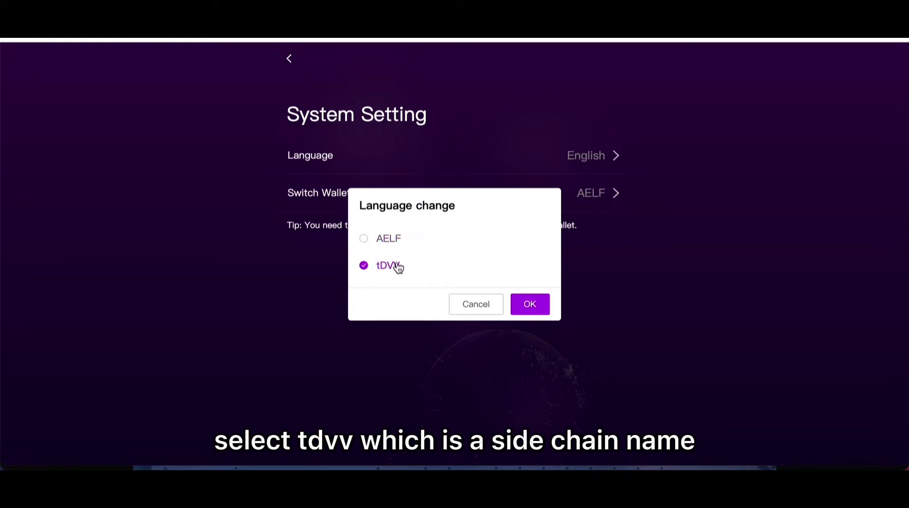
click(540, 305)
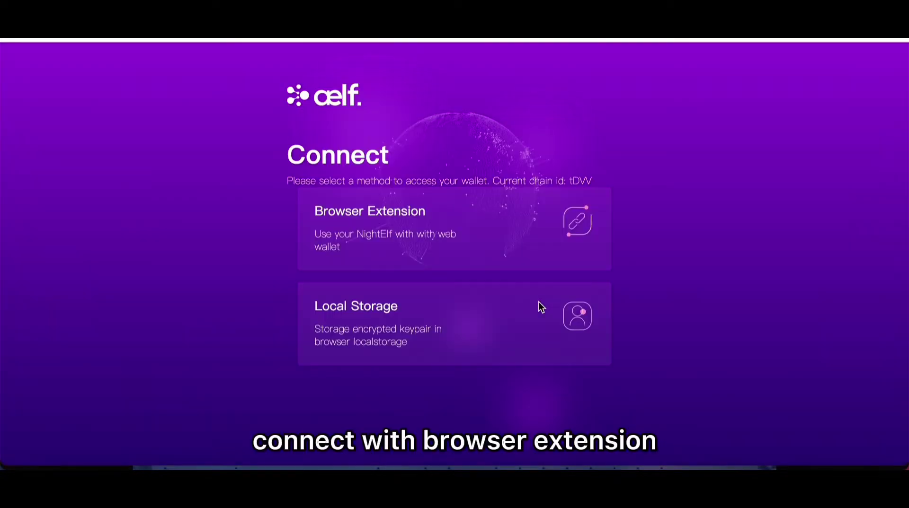
click(577, 221)
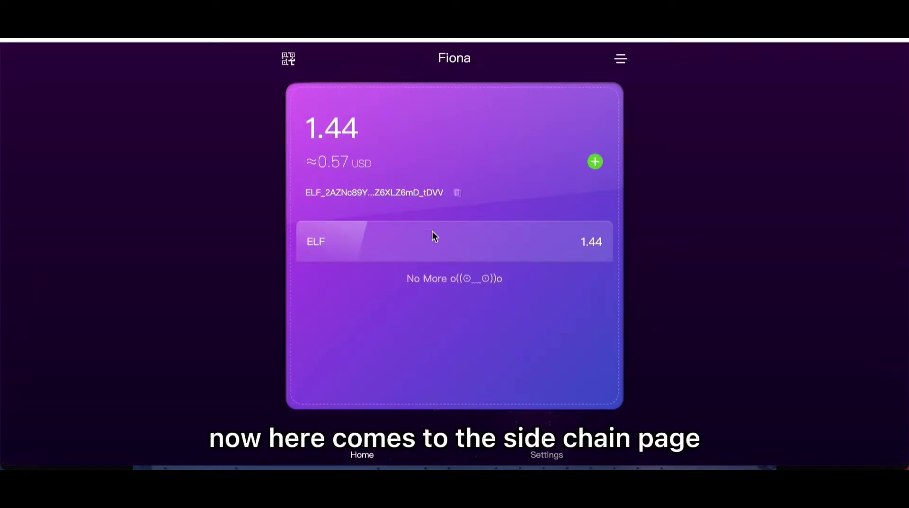
- Copy the tDVV side-chain address and return to System Setting
click(457, 193)
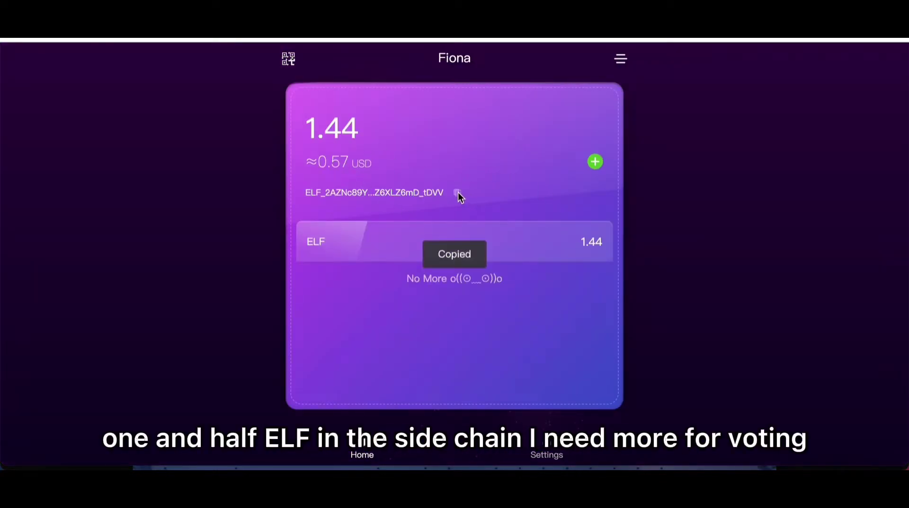
click(549, 453)
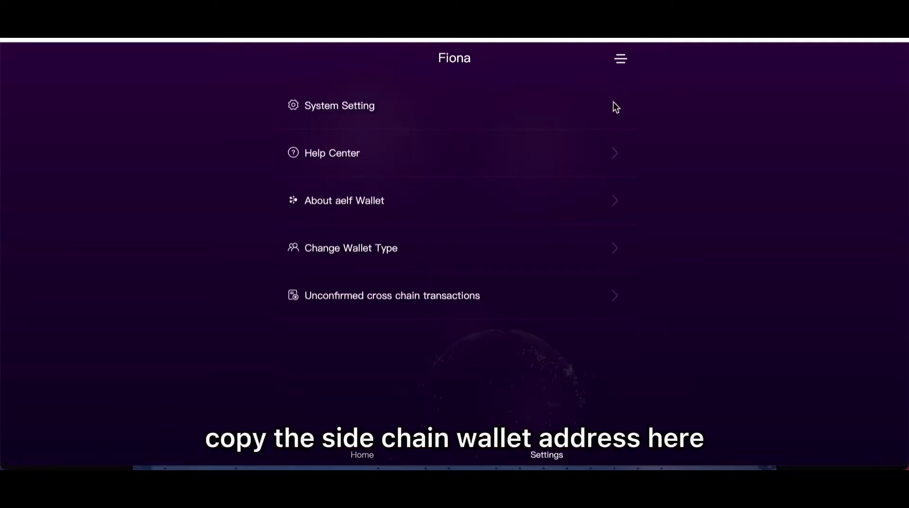
click(616, 108)
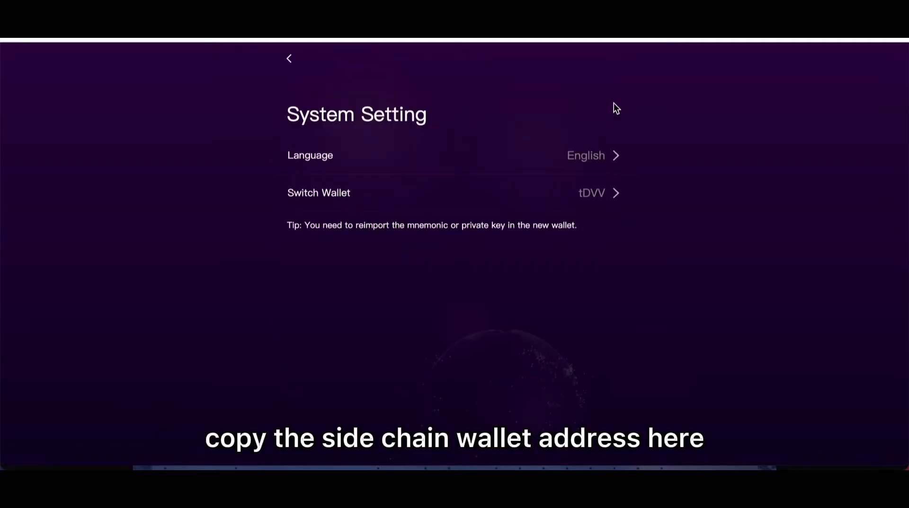
- Switch back to the AELF main chain and start a new ELF transfer
click(615, 194)
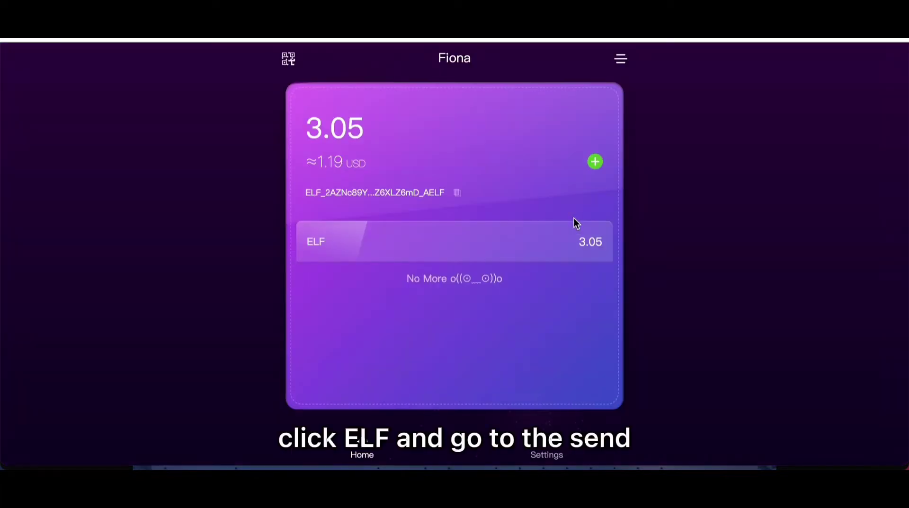
click(424, 231)
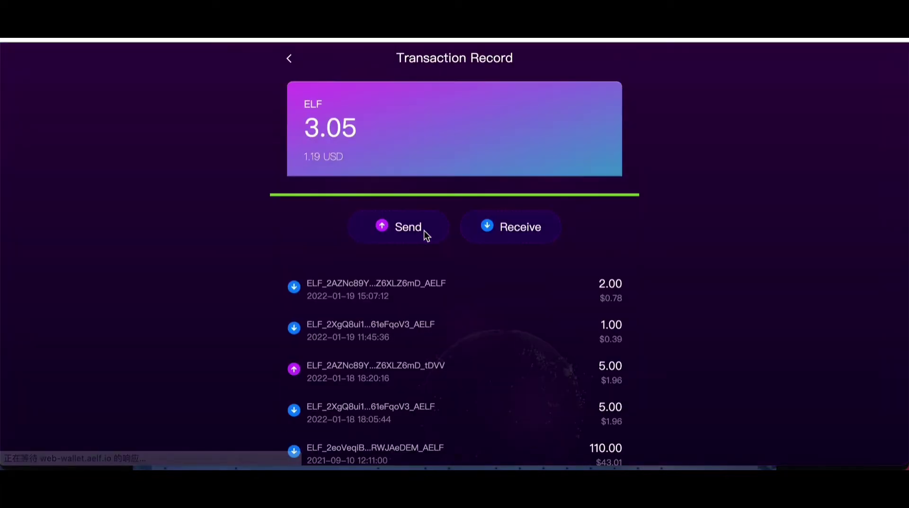
click(388, 227)
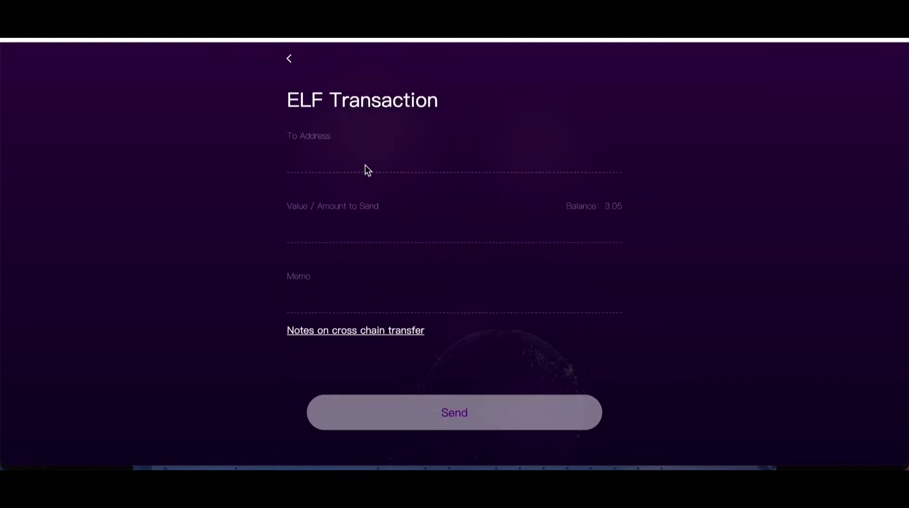
- Send 1 ELF cross-chain to the pasted tDVV address and approve it
click(311, 162)
key(ctrl+v)
click(304, 237)
text(1)
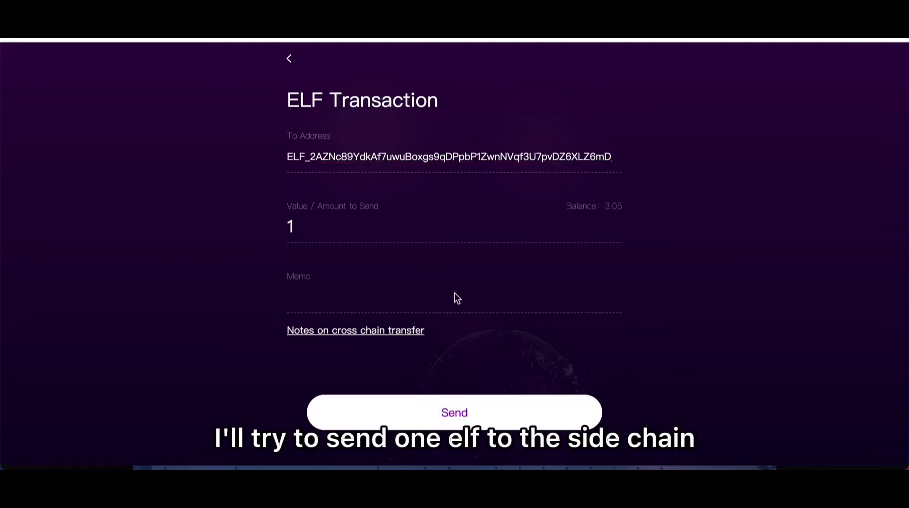
click(459, 413)
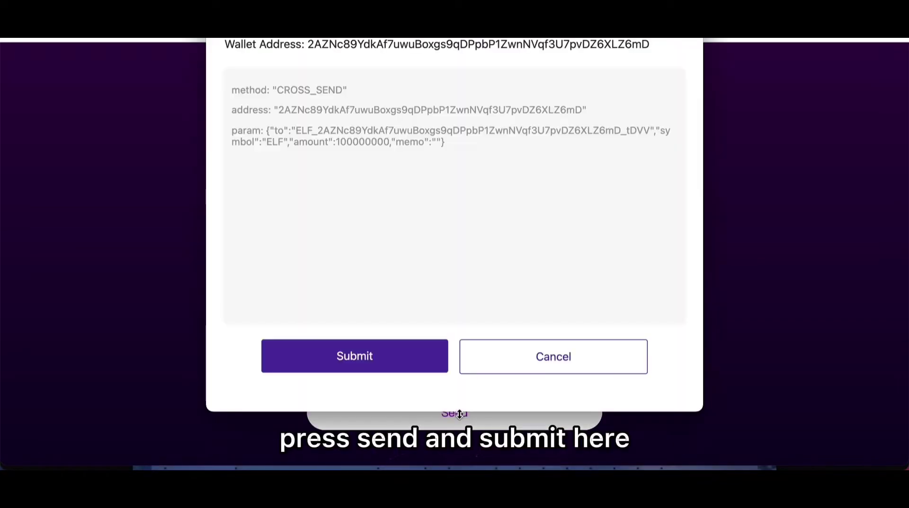
click(372, 357)
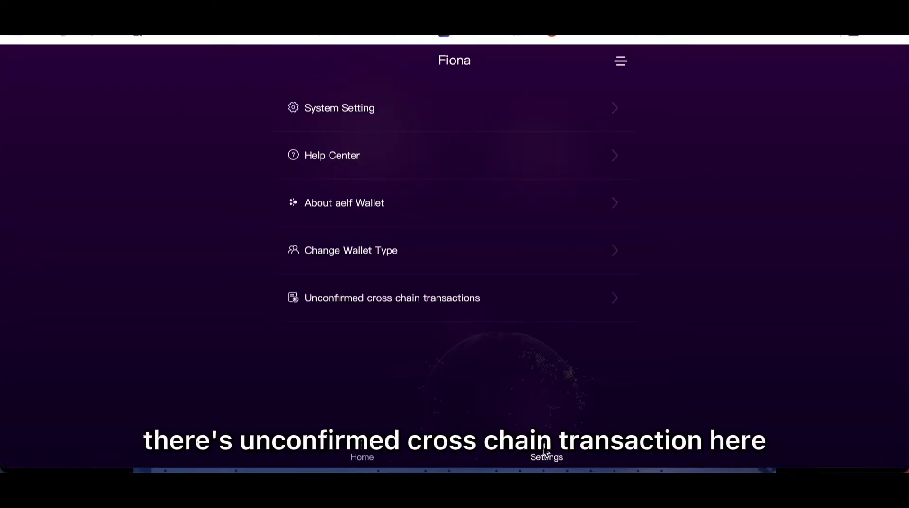
- Submit the pending CROSS_RECEIVE for the 1 ELF, then check the tDVV balance on Home
click(471, 298)
click(588, 172)
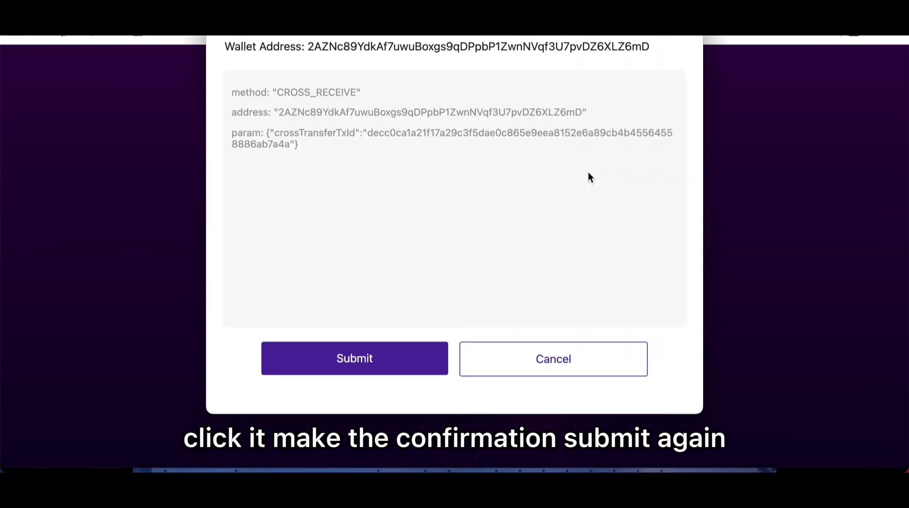
click(352, 362)
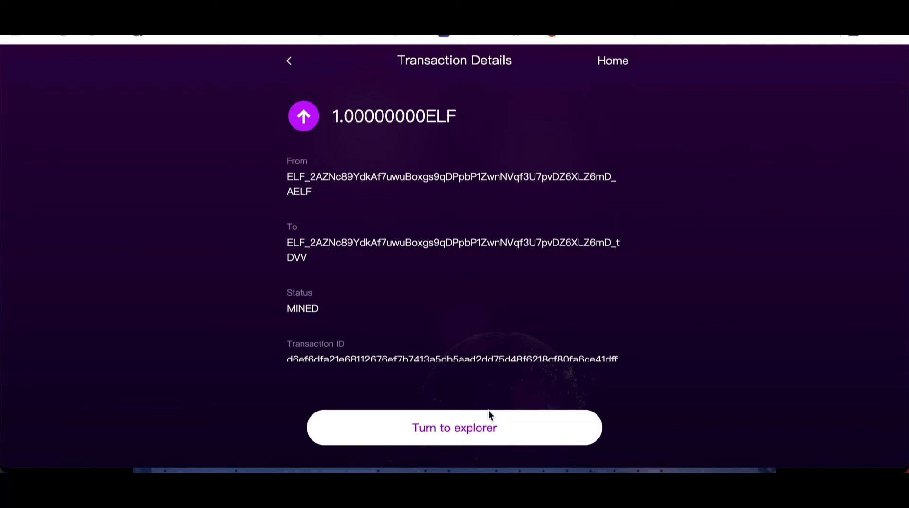
click(616, 61)
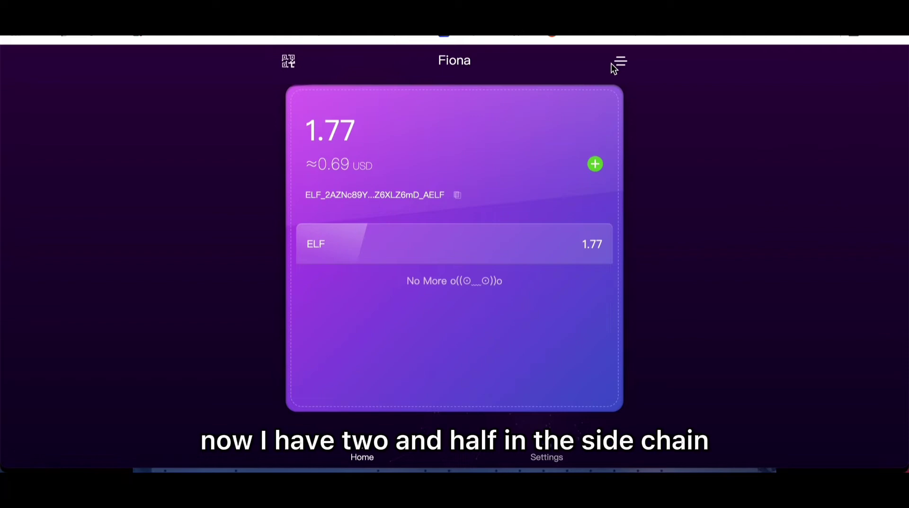
click(549, 456)
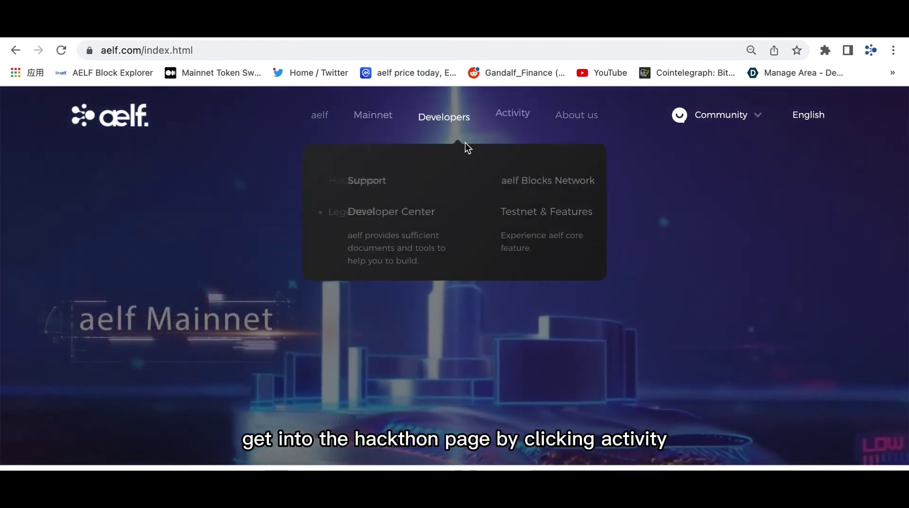
- Go from the aelf.com Activity menu to the Legend X Grant page
mouse_move(514, 110)
click(430, 212)
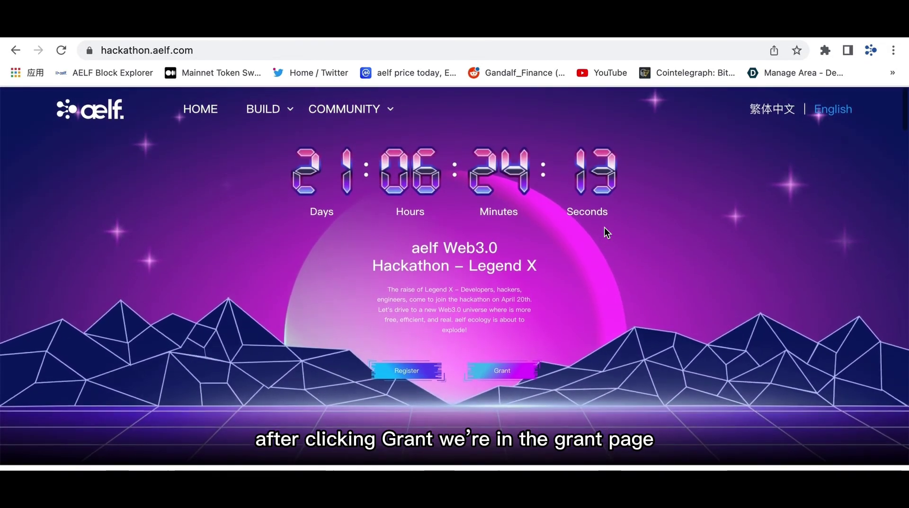
click(504, 373)
- Expand the aelfie card in the Project list and open its voting dialog
scroll(549, 331, down, 5)
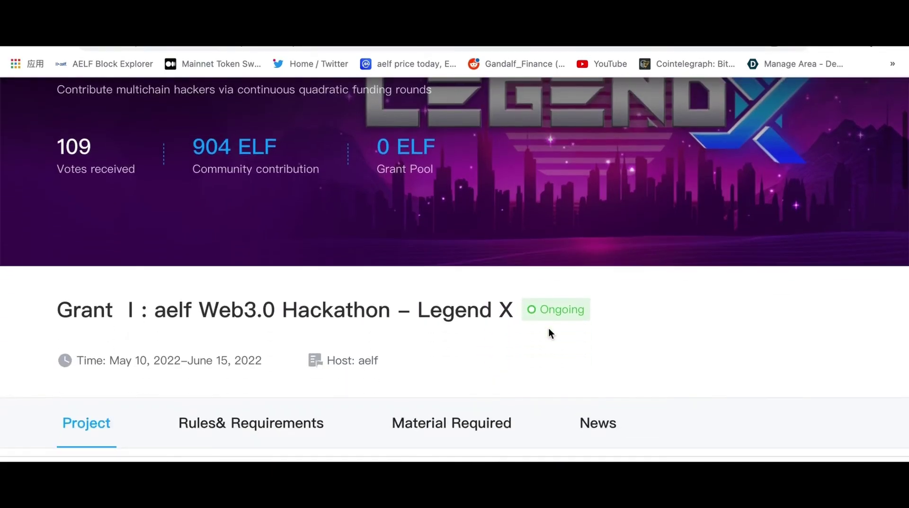
scroll(549, 331, down, 5)
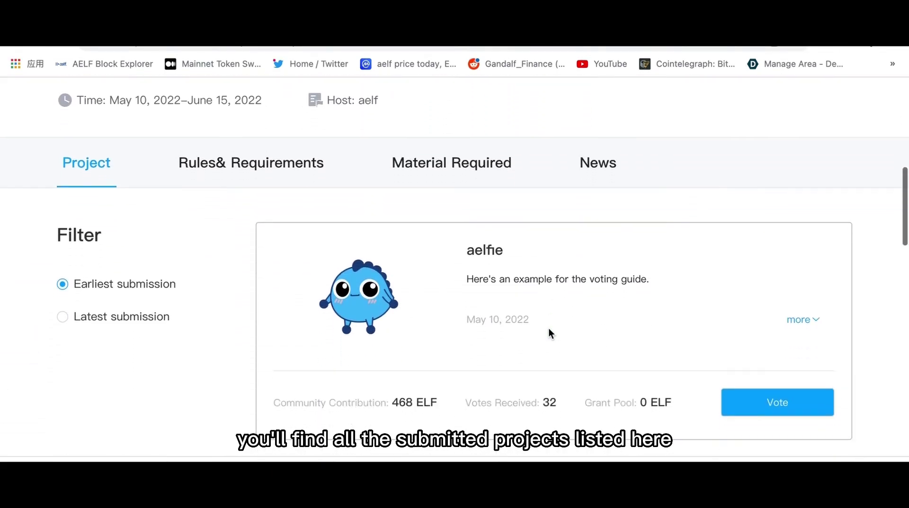
scroll(548, 333, up, 1)
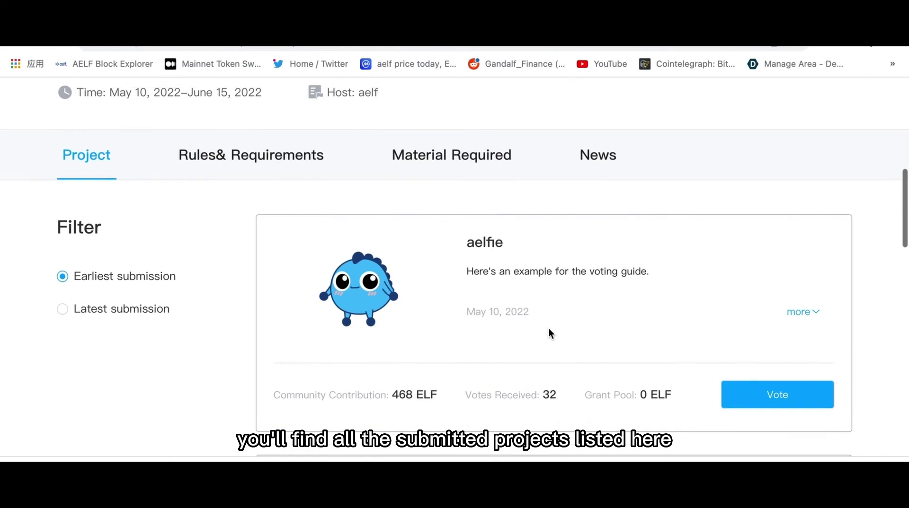
click(806, 312)
scroll(660, 350, down, 1)
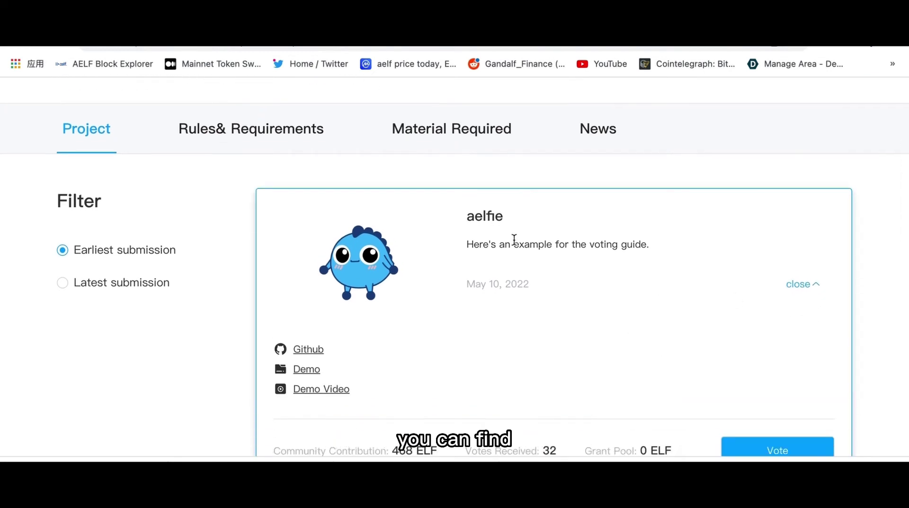
scroll(558, 306, down, 1)
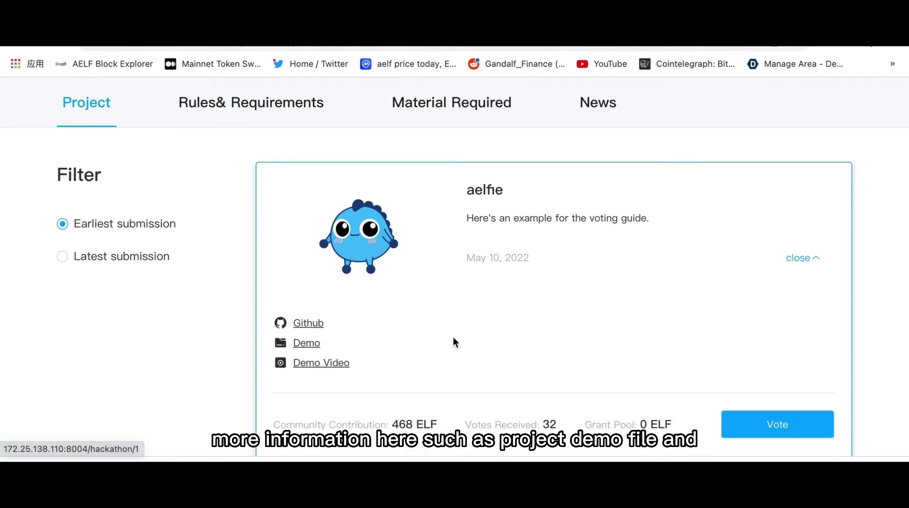
click(782, 418)
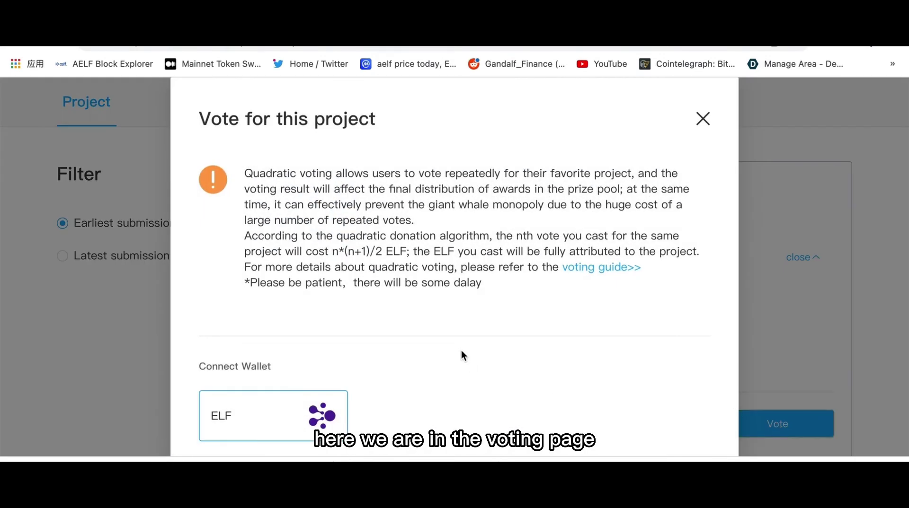
- Connect the ELF wallet, enter 10 votes for aelfie, and confirm the transaction in NightELF
click(293, 411)
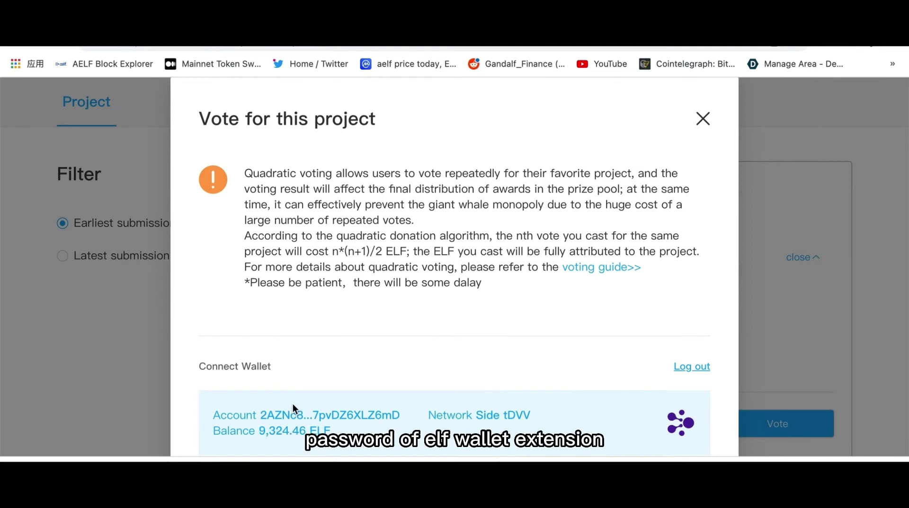
scroll(314, 360, down, 2)
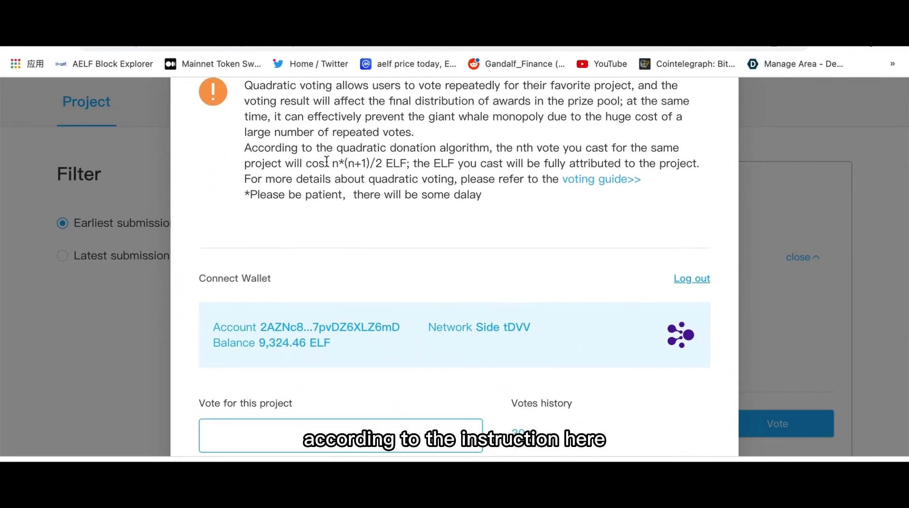
drag(332, 164, 412, 161)
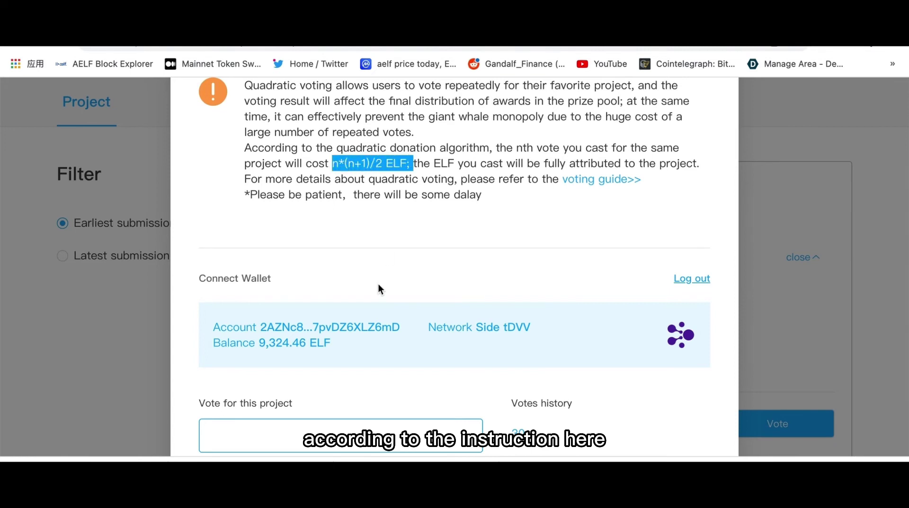
click(385, 383)
click(362, 429)
text(10)
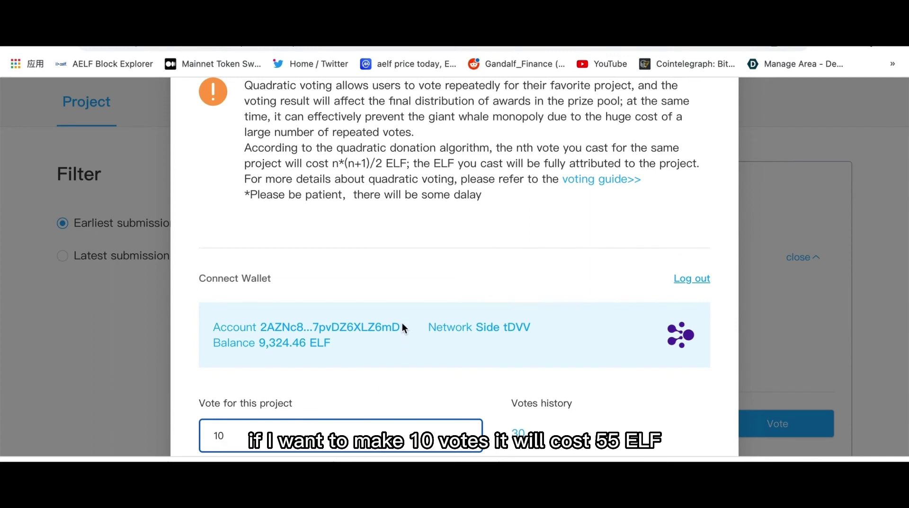
scroll(402, 323, down, 5)
scroll(402, 323, down, 3)
click(236, 421)
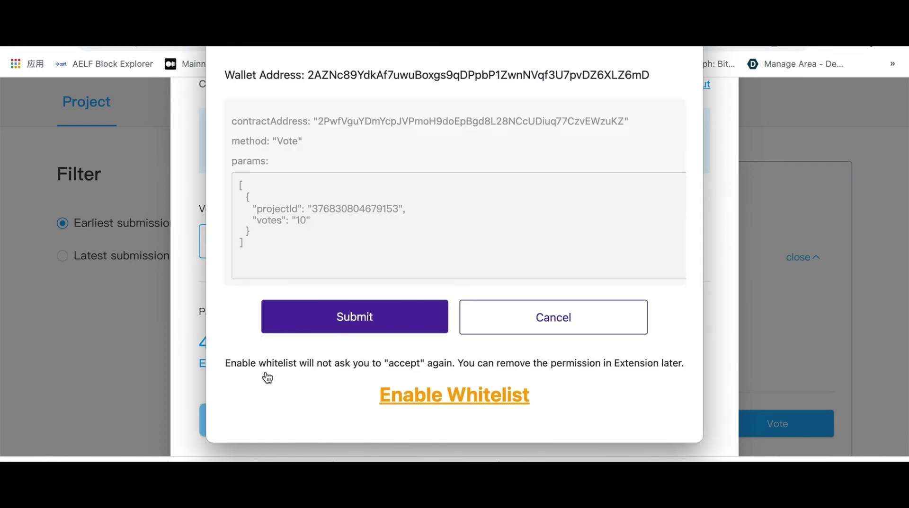
click(358, 318)
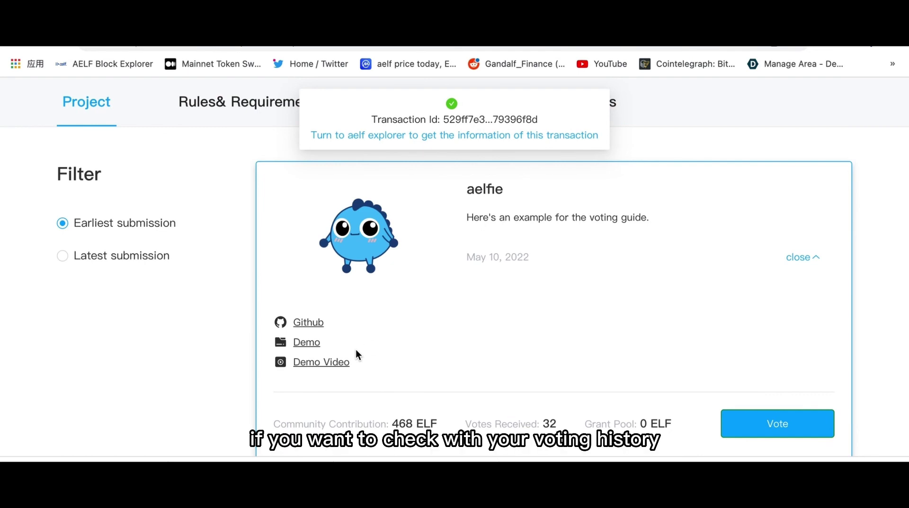
- Check aelfie's 42 votes, then review Votes history (40) and Payments history (820 ELF)
scroll(586, 454, down, 1)
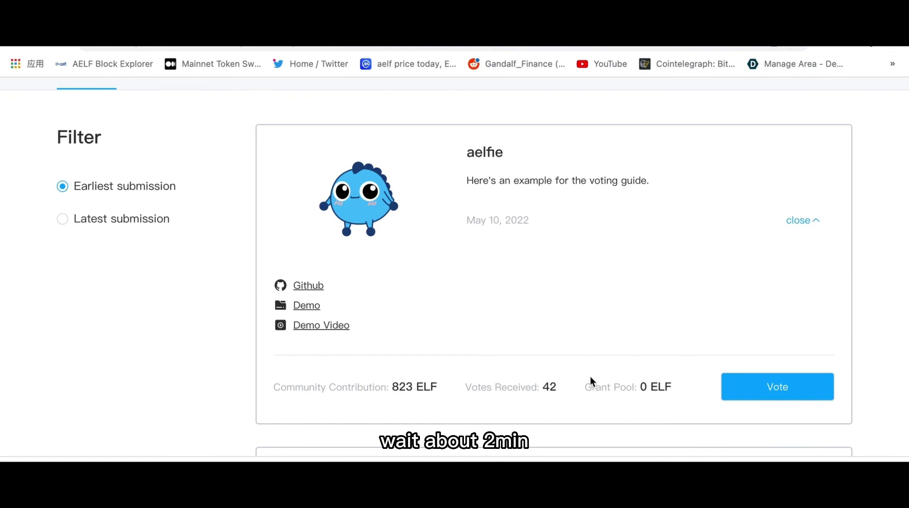
click(771, 387)
scroll(611, 337, down, 5)
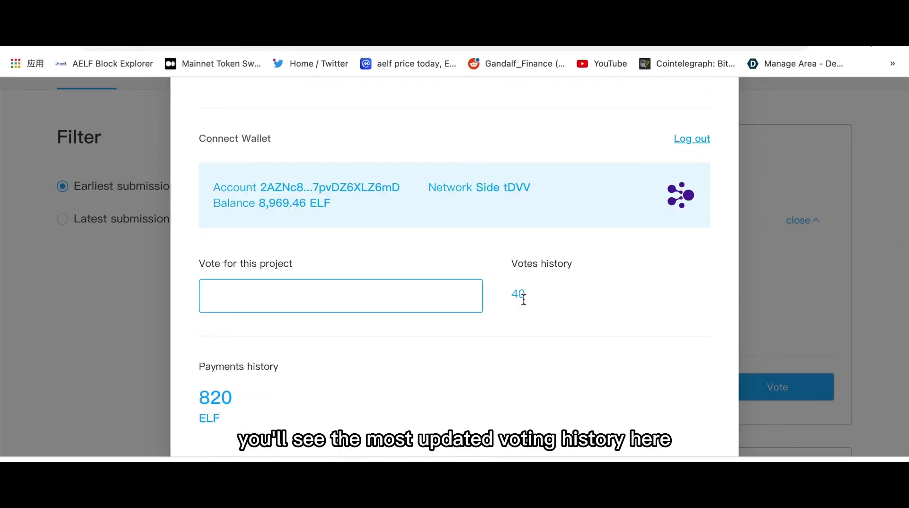
scroll(523, 300, down, 2)
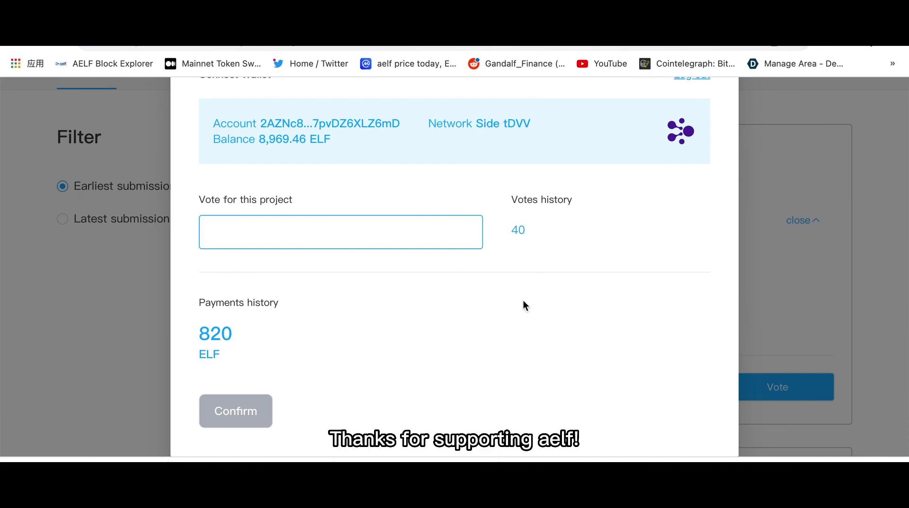